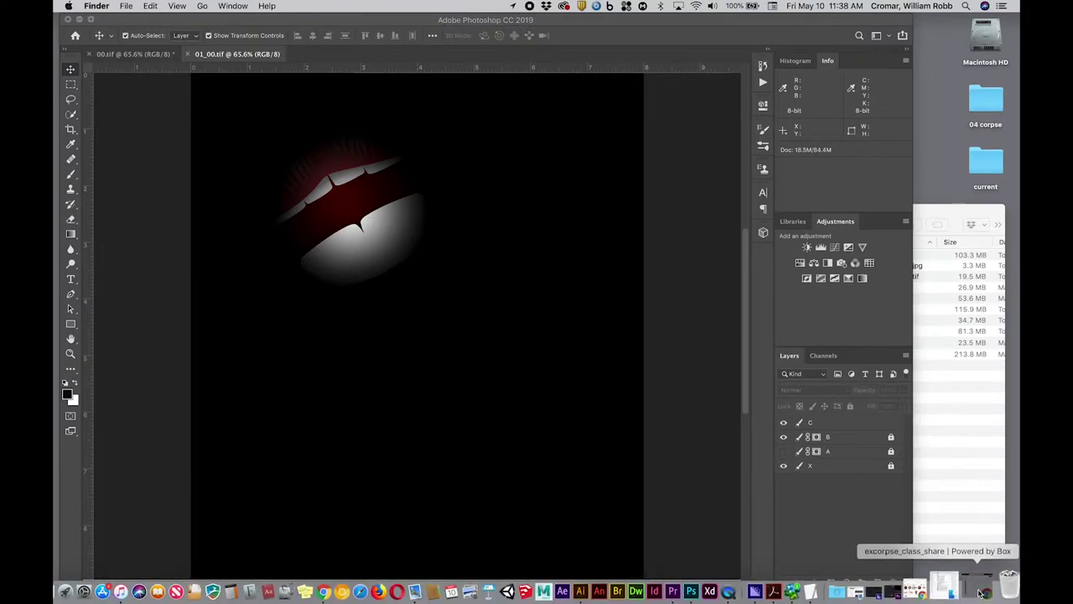
Step: Switch to the excorpse_class_share folder in the browser and download 02_01.tif to the Desktop
click(981, 593)
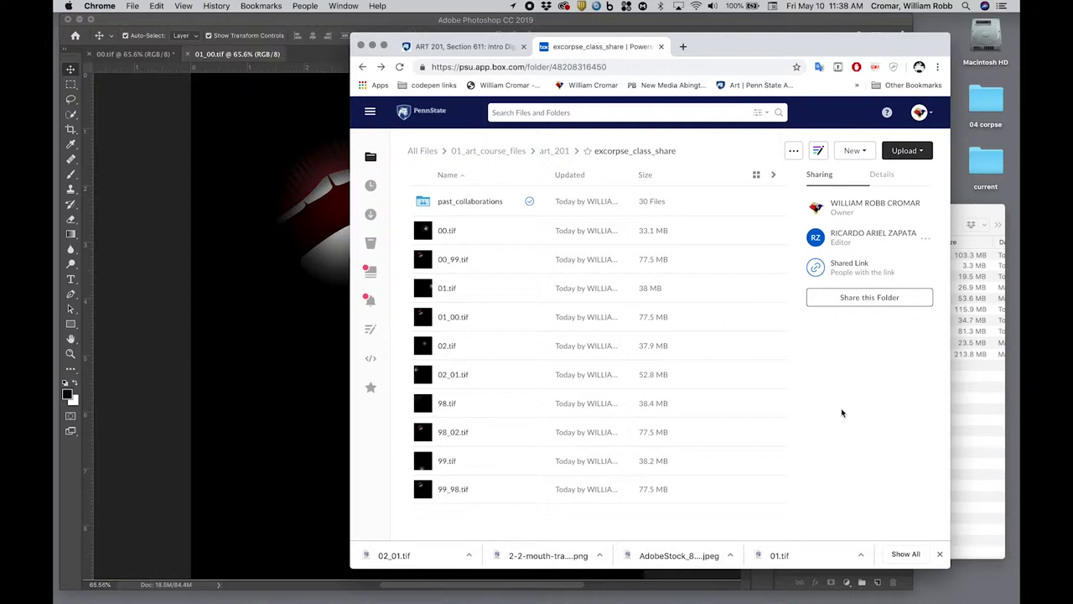
click(773, 174)
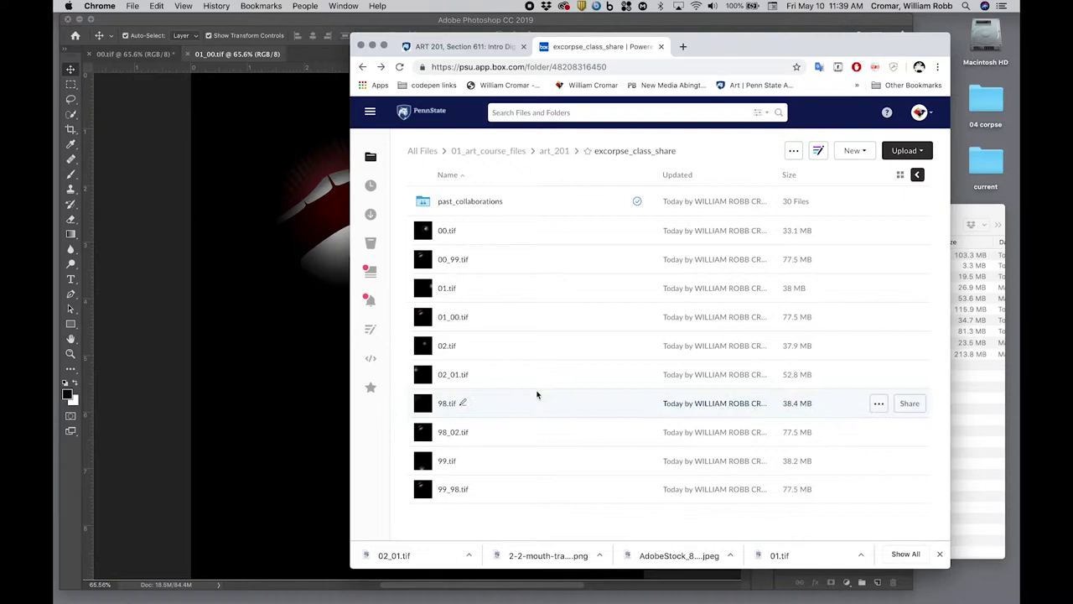
click(493, 379)
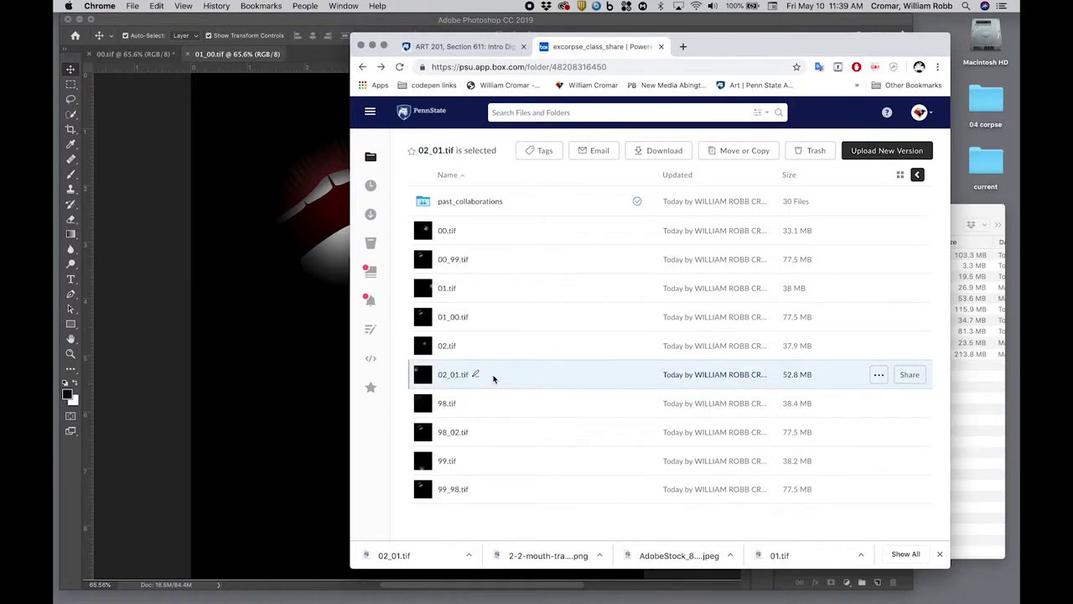
click(667, 154)
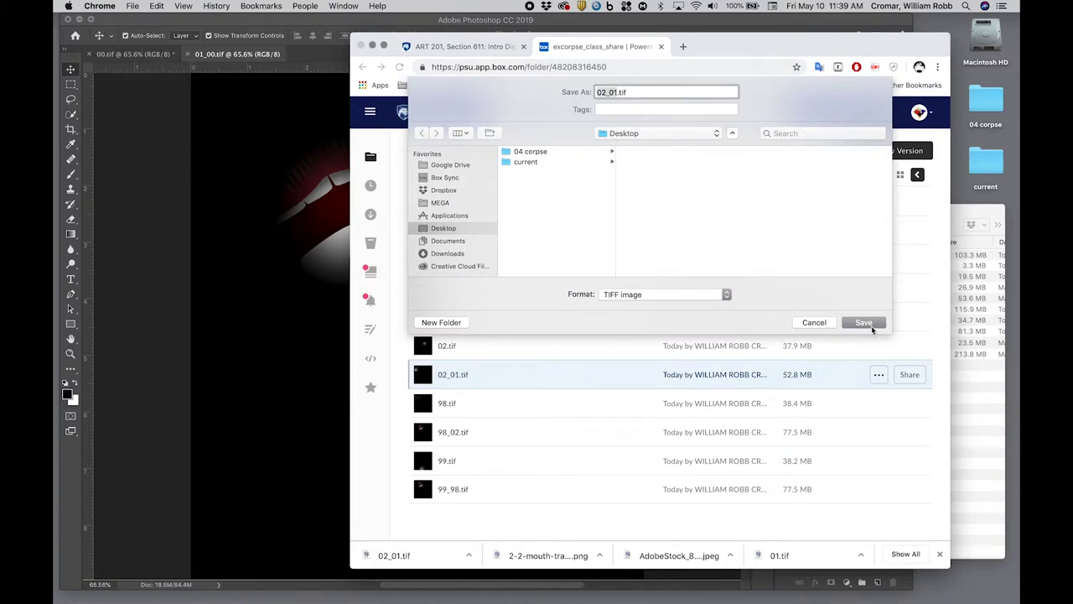
click(864, 323)
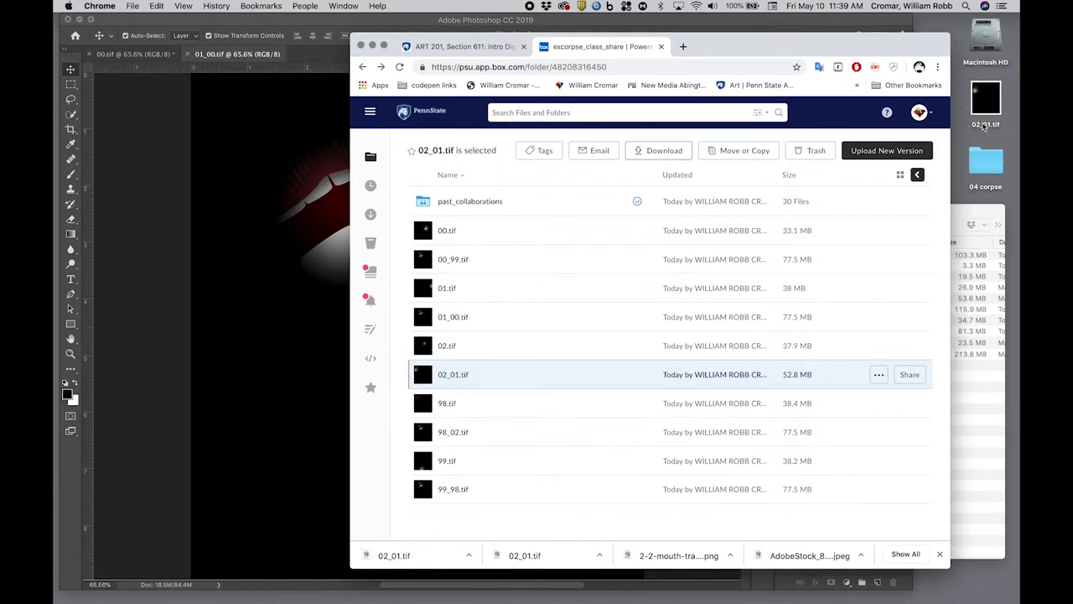
Step: Rename the downloaded file on the Desktop to 02_01_00.tif
click(986, 125)
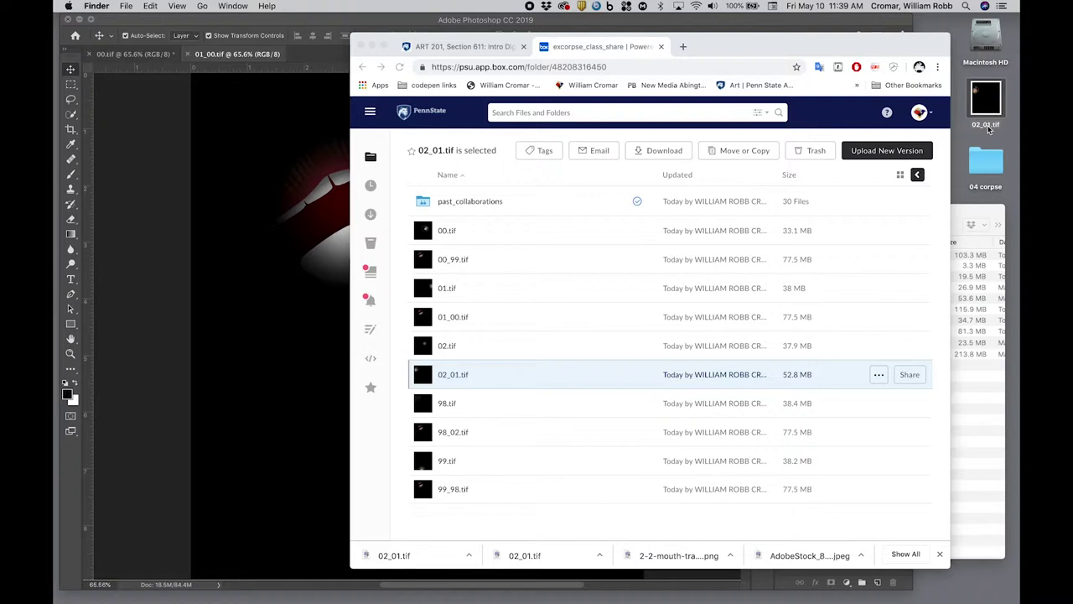
click(987, 125)
click(990, 126)
text(_00)
click(969, 141)
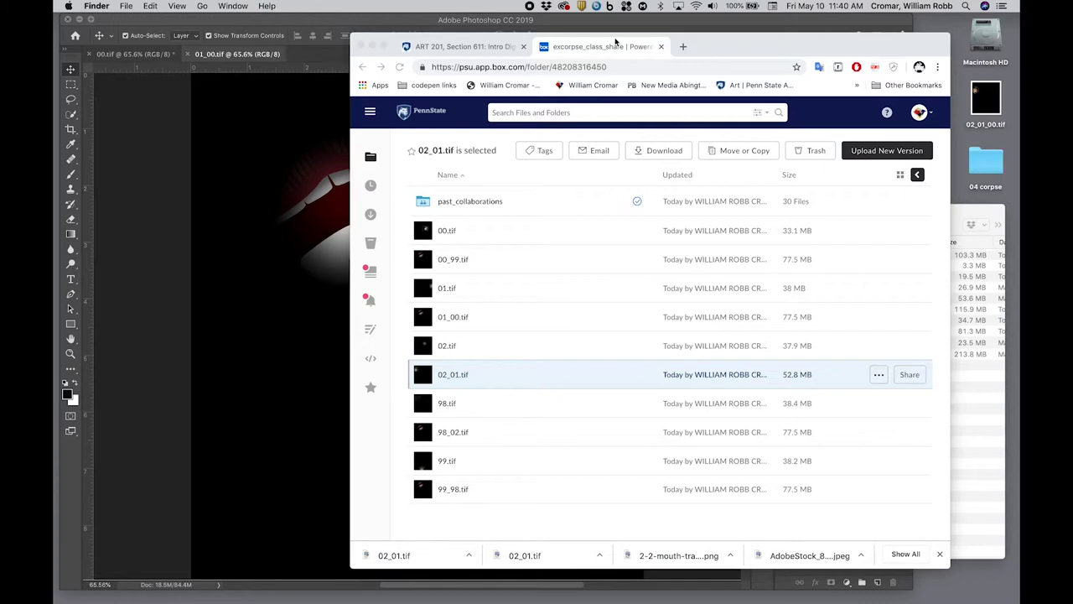
Step: Minimize the browser window and open 02_01_00.tif from the Desktop in Adobe Photoshop CC 2019
click(373, 47)
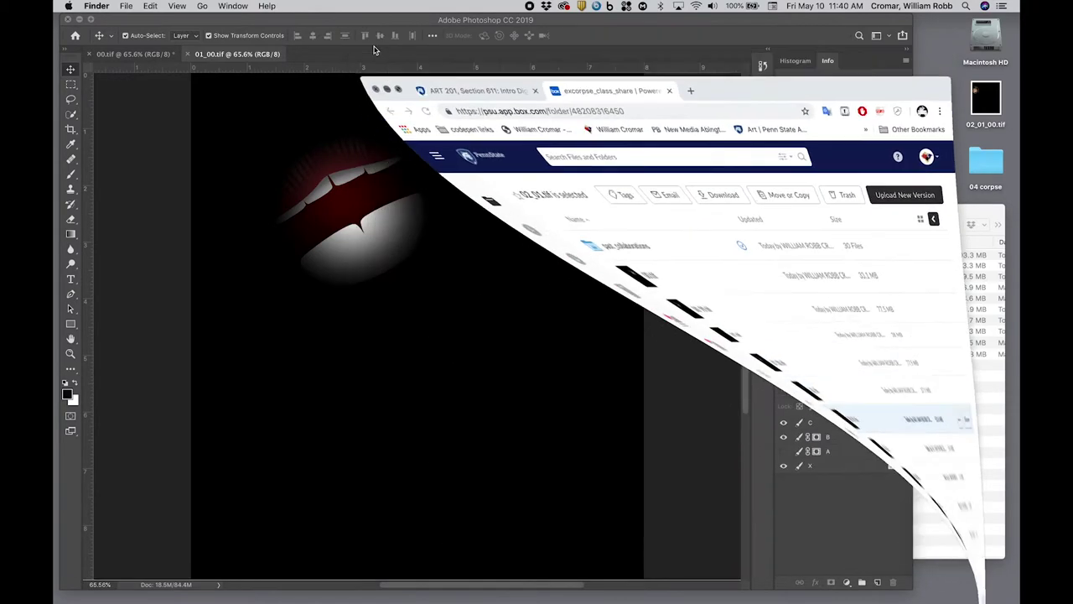
right_click(979, 100)
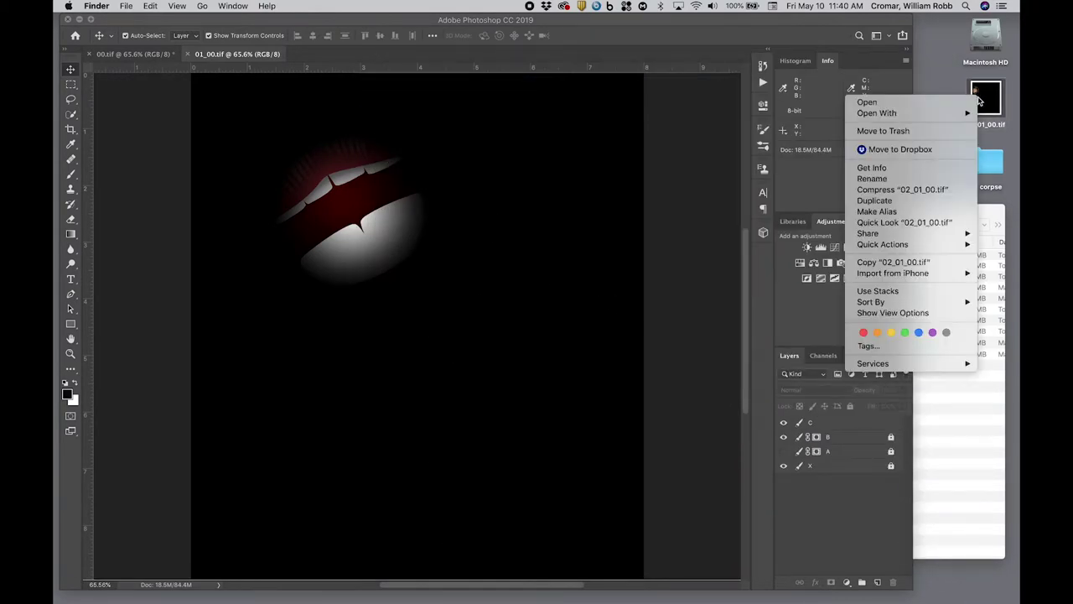
mouse_move(939, 115)
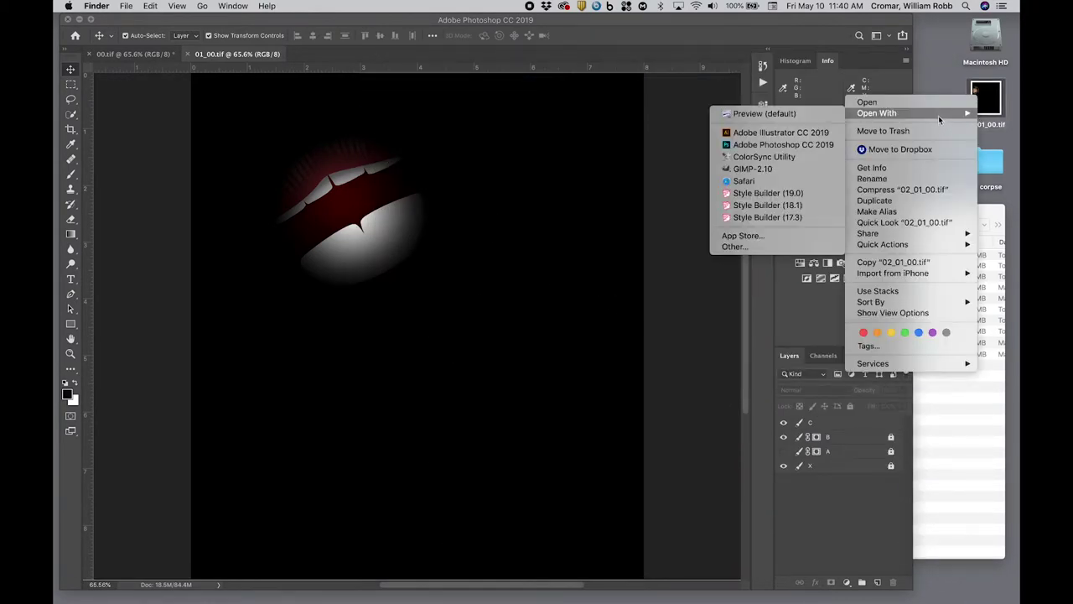
click(798, 149)
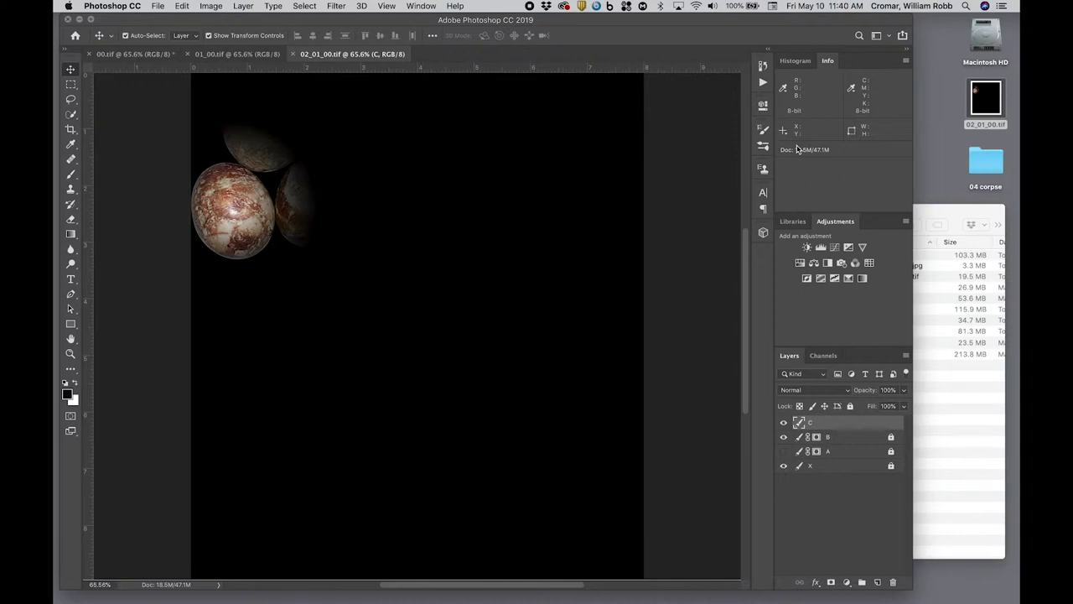
Step: Open the 300_8x9 TIFF scan from the 00_excorpse_history folder in Photoshop
click(932, 212)
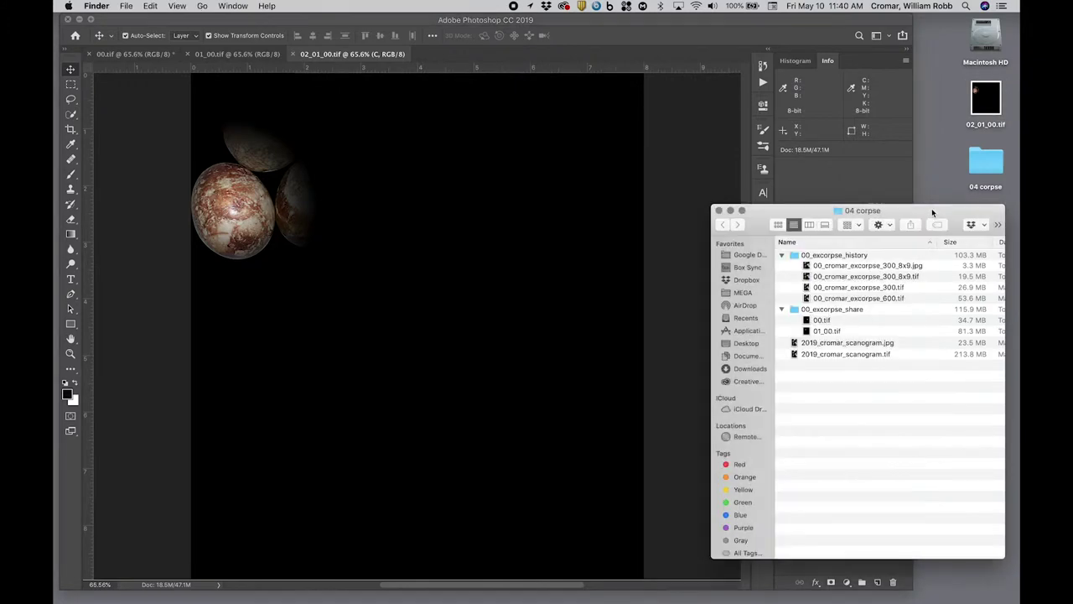
right_click(843, 277)
mouse_move(784, 293)
click(633, 315)
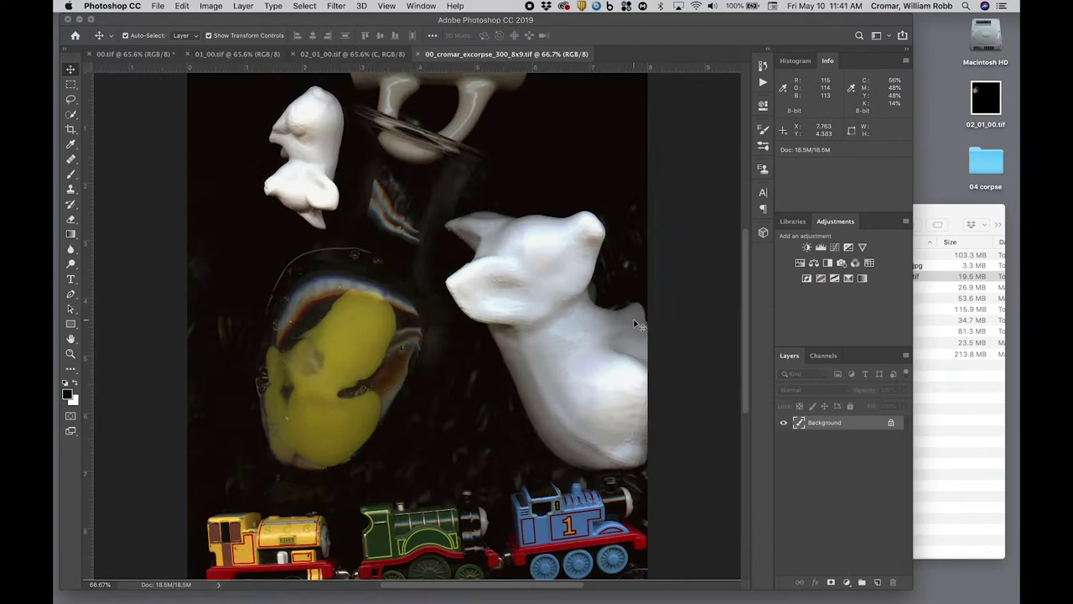
Step: Lasso the white figurine in the scan, copy it onto layer C of 02_01_00.tif, and place it against the canvas's upper right edge
key(l)
mouse_move(649, 220)
mouse_down()
mouse_move(469, 389)
mouse_move(647, 474)
mouse_up()
key(super+c)
click(352, 54)
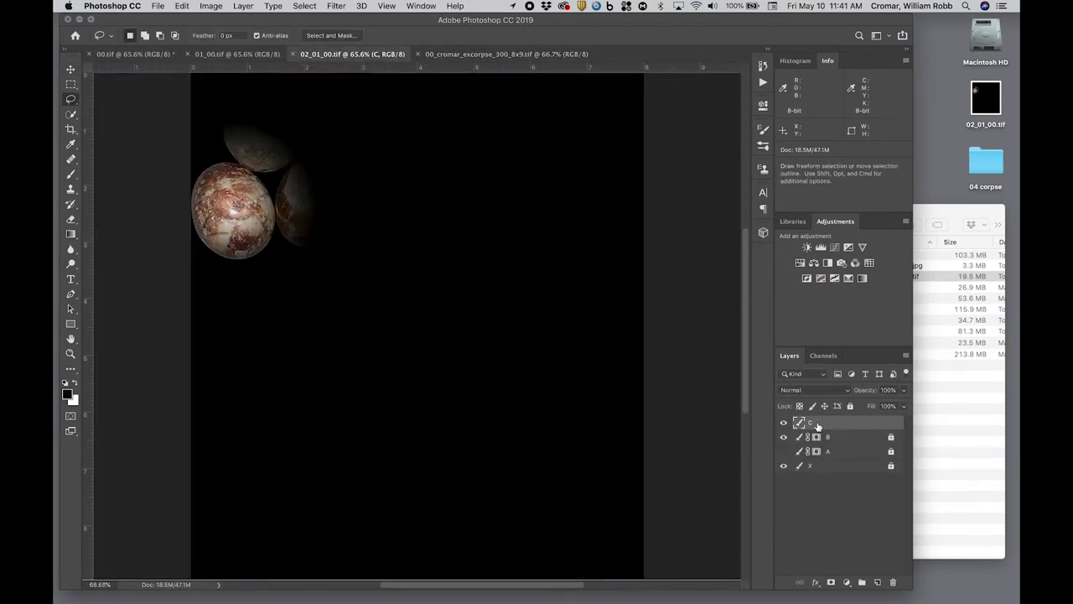
key(super+v)
click(70, 69)
drag(386, 265, 505, 174)
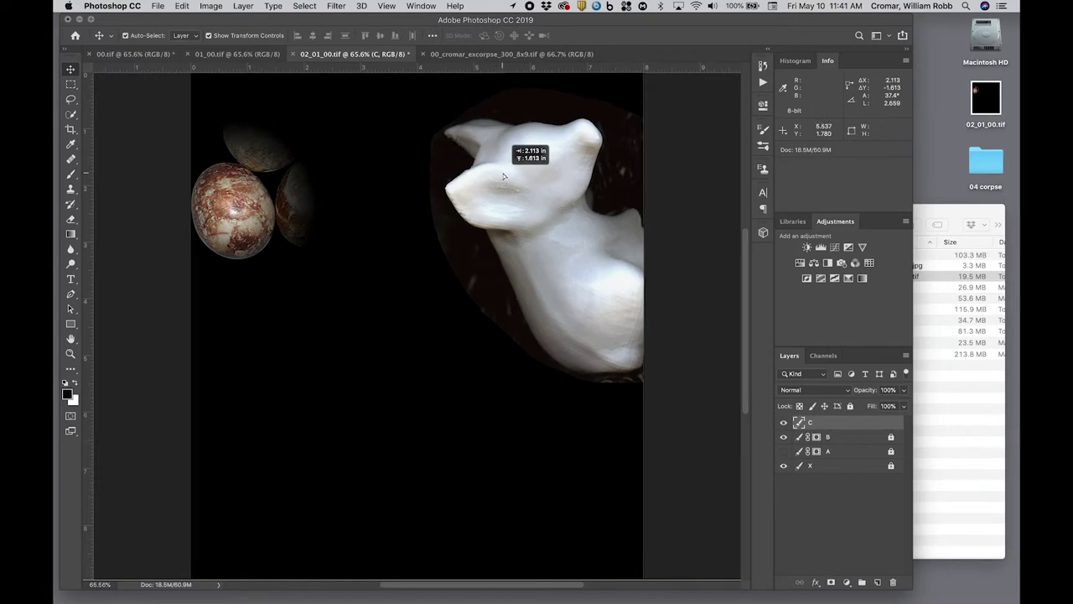
Step: Select the dark background around the white figurine with the Quick Selection tool, delete it, and deselect
click(71, 114)
mouse_move(617, 164)
mouse_down()
mouse_move(592, 113)
mouse_move(485, 104)
mouse_move(431, 166)
mouse_move(443, 260)
mouse_move(503, 319)
mouse_up()
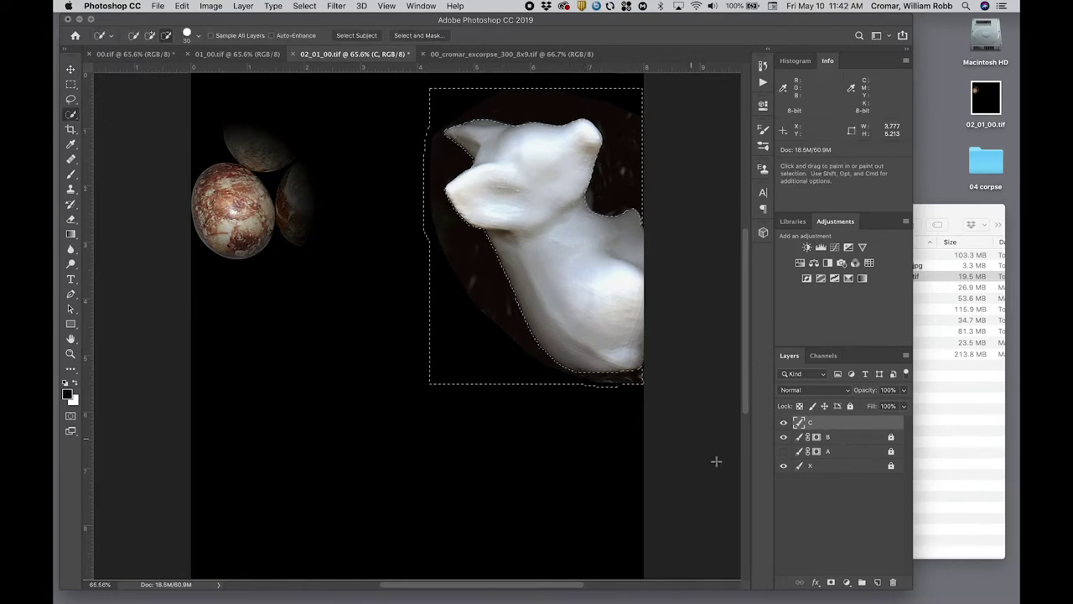
key(Delete)
key(super+d)
key(m)
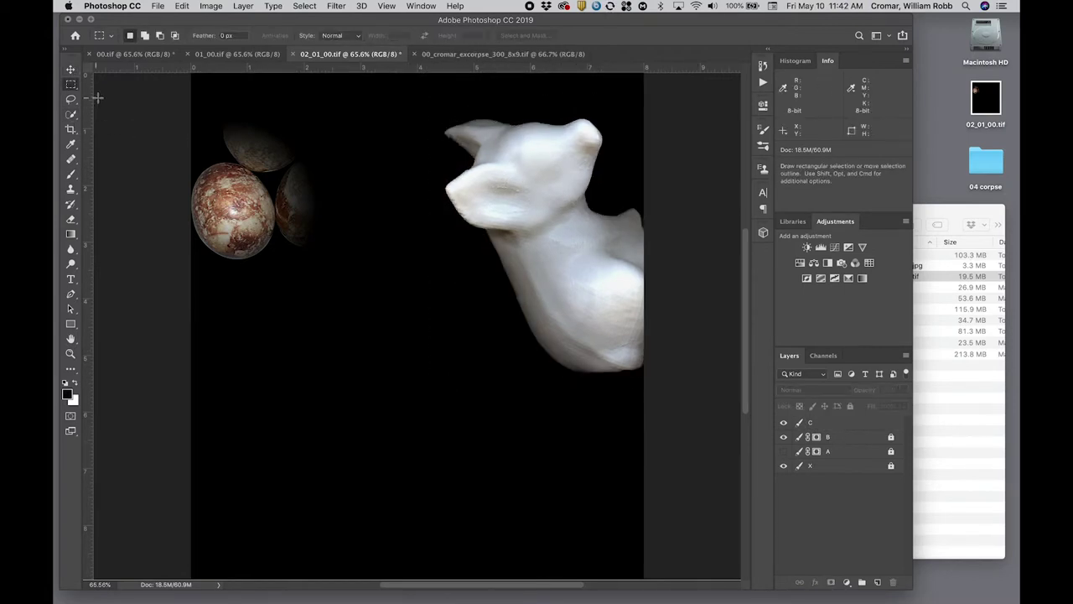
Step: Switch to the browser and run a Google image search for "PLANET pluto" in a new tab
click(971, 585)
click(683, 47)
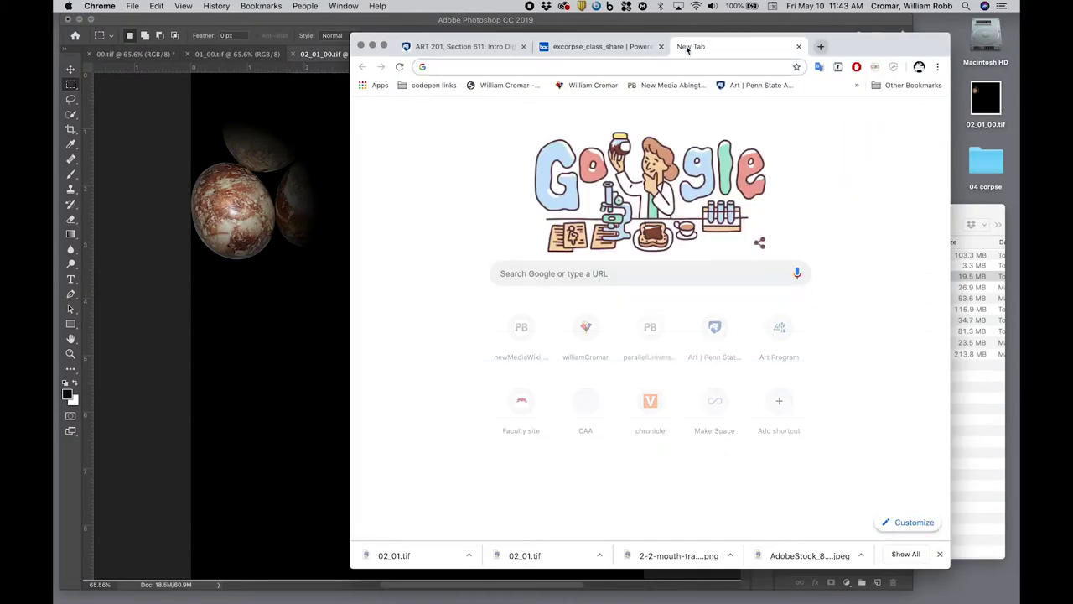
click(595, 277)
text(PLANET pluto)
key(Return)
click(587, 153)
Step: Filter the image results to transparent colour and large size, and preview the black-spotted tan planet from slsc.org
click(779, 153)
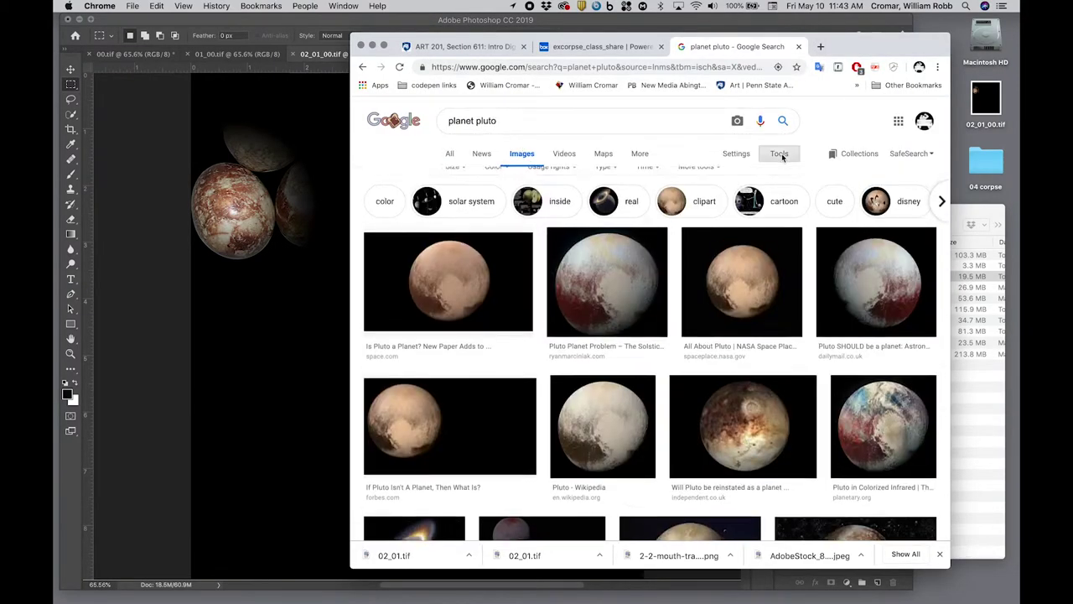
click(495, 174)
click(504, 242)
click(453, 174)
click(460, 209)
click(688, 441)
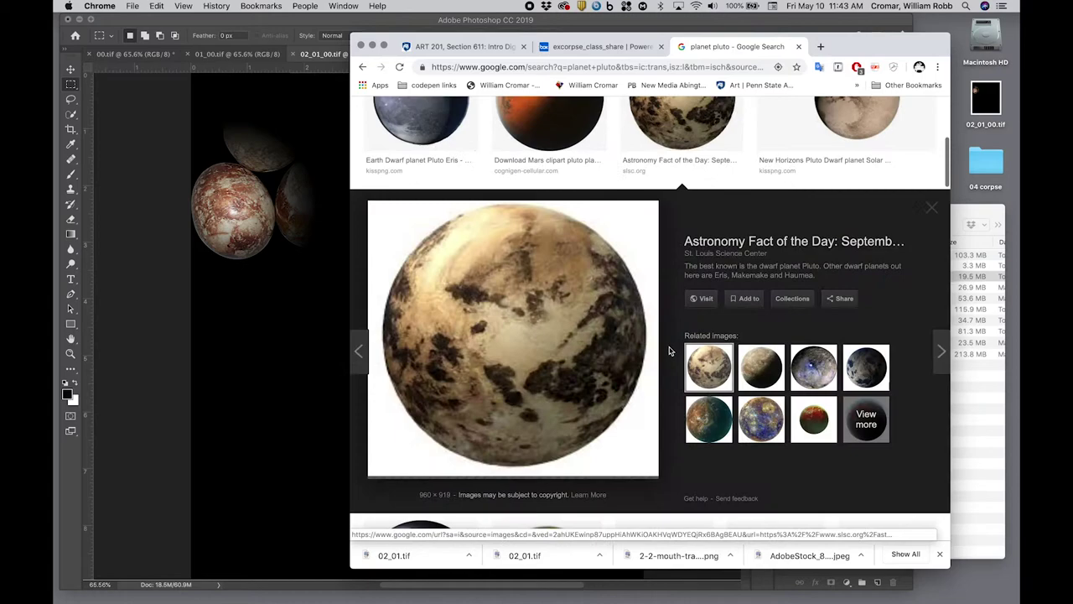
Step: Copy the full-size spotted planet image into 02_01_00.tif in Photoshop and position it beside the white figurine
right_click(586, 318)
click(639, 391)
click(839, 47)
click(260, 335)
key(super+v)
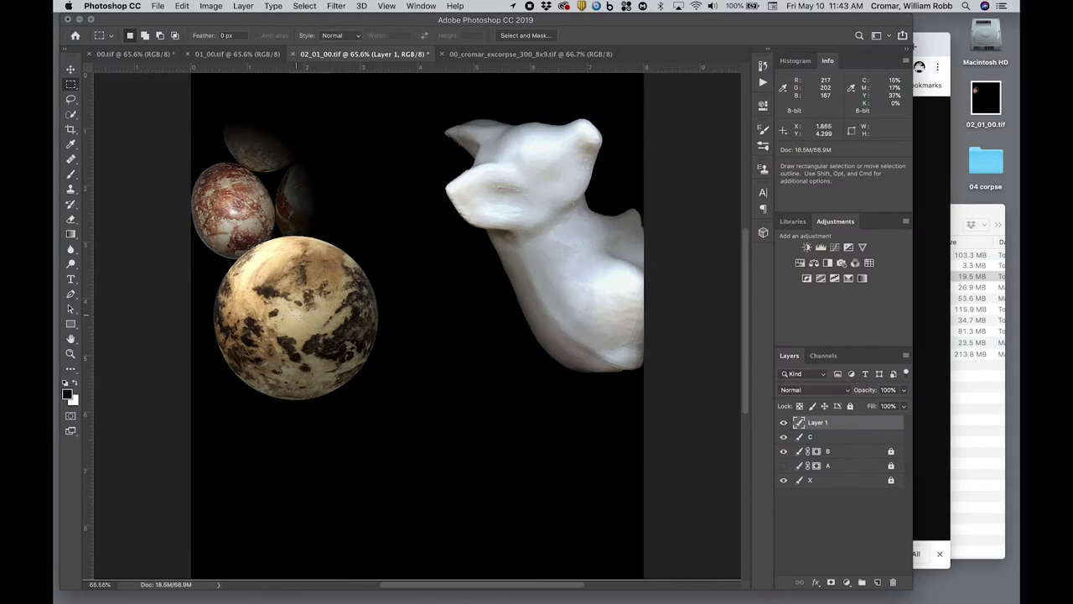
key(v)
drag(289, 305, 426, 272)
Step: Return to the Pluto image results in the browser and preview the brown cratered planet from infograph.venngage.com
click(925, 432)
click(891, 47)
scroll(612, 402, down, 15)
click(612, 405)
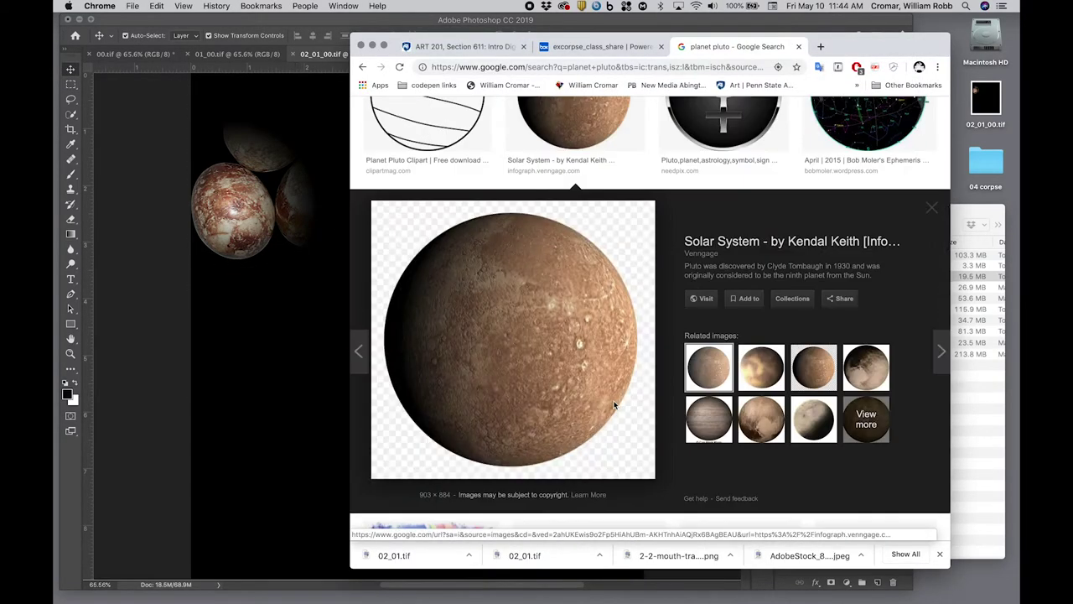
Step: Copy the full-size brown planet image into 02_01_00.tif and position it to the lower left of the spotted planet
right_click(563, 363)
click(593, 436)
click(839, 47)
click(250, 307)
key(super+v)
drag(294, 305, 346, 385)
Step: Return to the browser's image search and search for "PIG PLANET"
click(925, 419)
click(891, 47)
scroll(671, 294, up, 15)
triple_click(484, 123)
text(PIG PLANET)
key(Return)
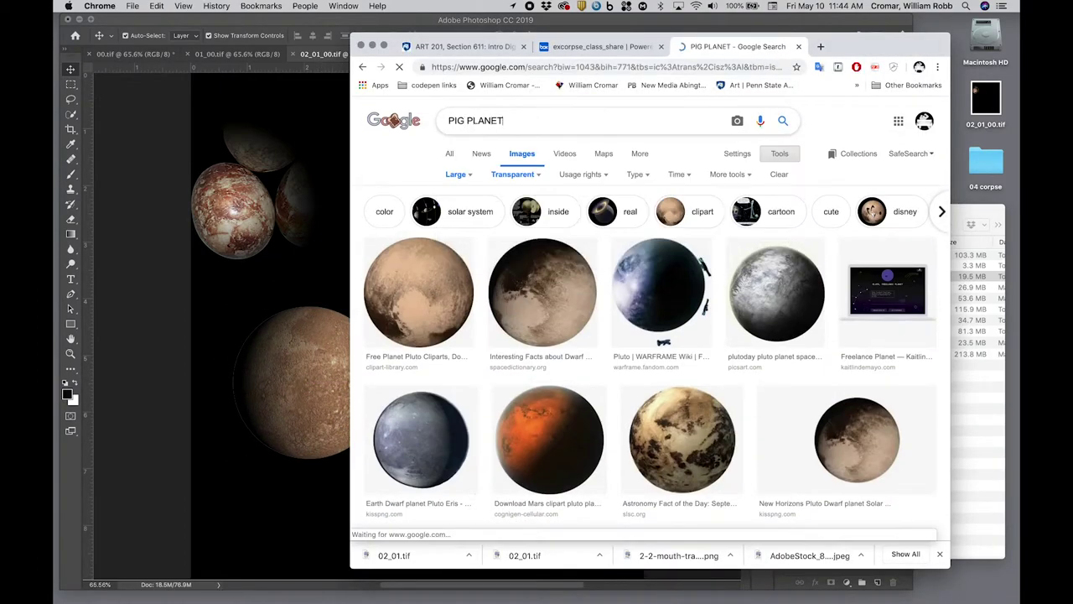
Step: Find the Animal Planet Pig image in the results, copy it at full size, and bring it into 02_01_00.tif in Photoshop
scroll(622, 411, down, 3)
click(427, 409)
right_click(523, 321)
click(555, 394)
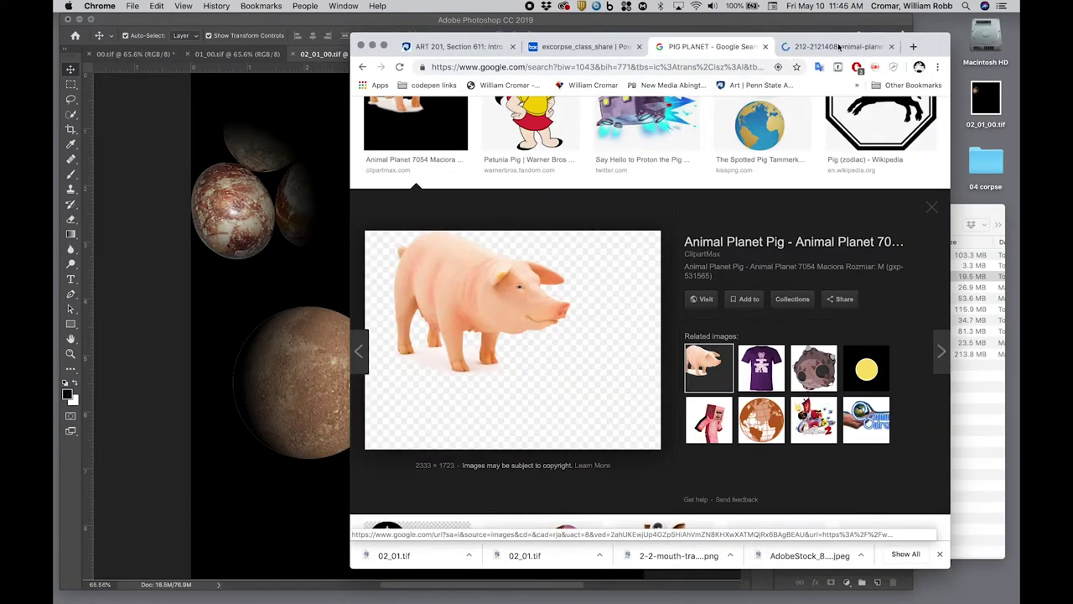
click(840, 47)
click(328, 265)
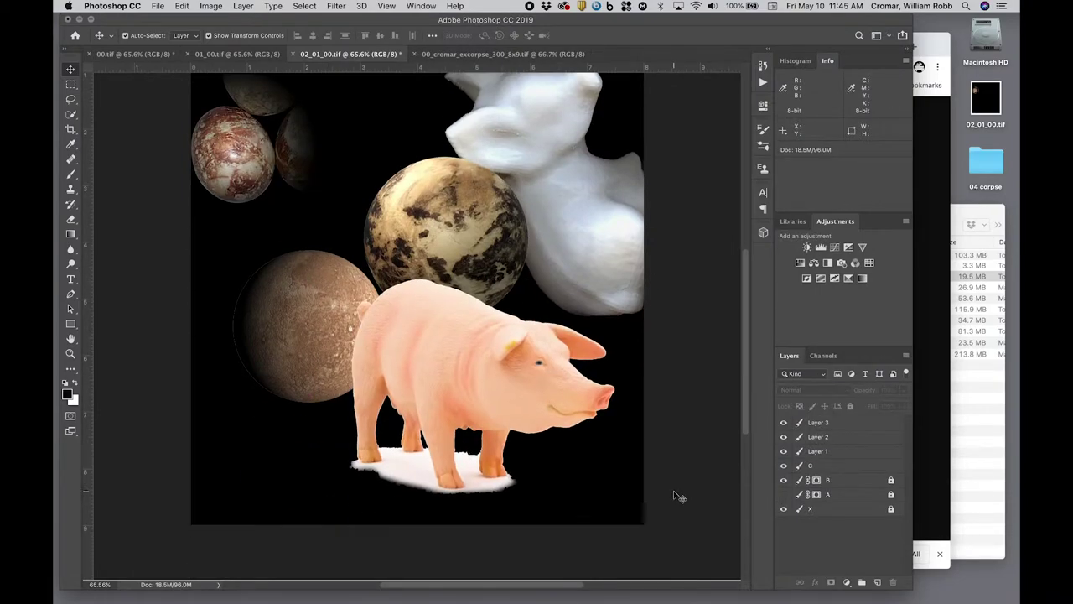
Step: Return to the PIG PLANET results in the browser and preview the Minecraft Pig Costume image
click(931, 378)
click(891, 47)
scroll(606, 328, down, 8)
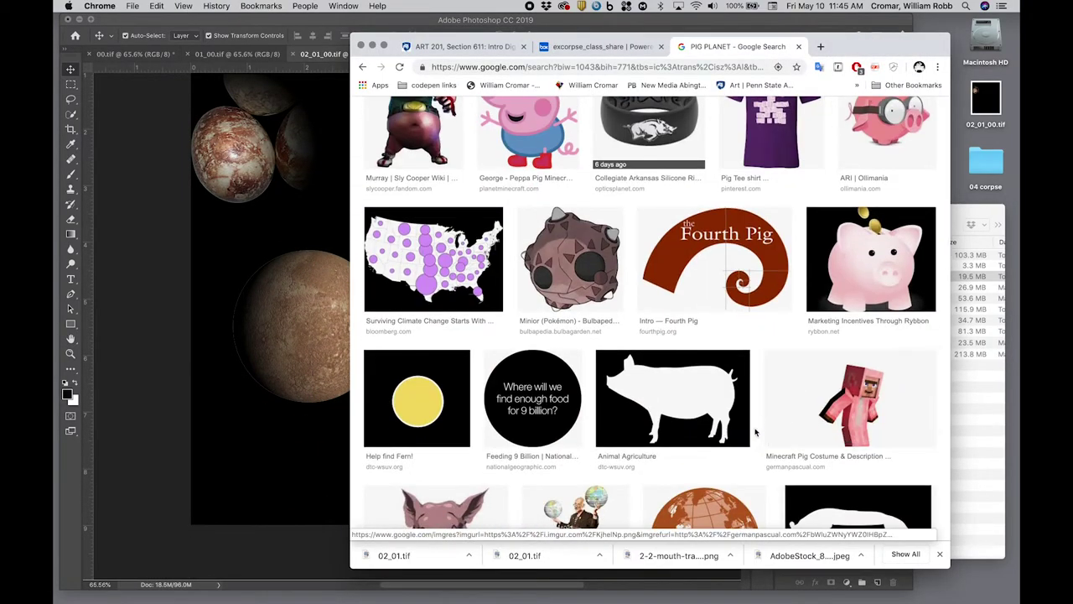
click(847, 342)
Step: Copy the full-size Minecraft pig figure into 02_01_00.tif and place it in the canvas's lower left corner
right_click(534, 358)
click(578, 436)
click(842, 47)
click(328, 276)
key(super+v)
drag(419, 319, 255, 472)
click(152, 472)
scroll(152, 472, up, 2)
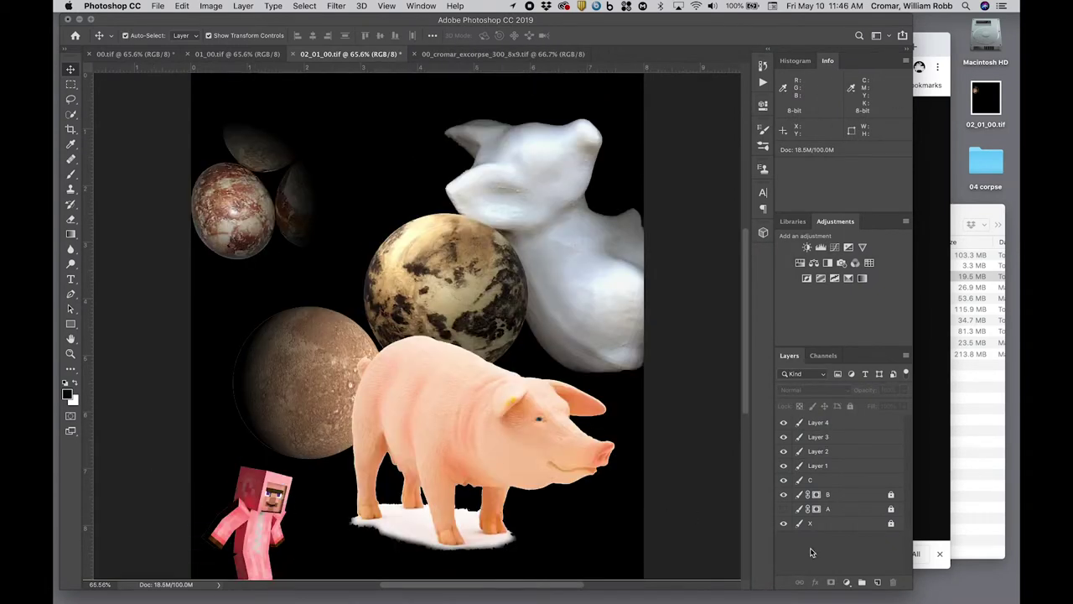
Step: Merge layer C with Layer 1, Layer 2, Layer 3 and Layer 4
click(839, 483)
shift+click(843, 468)
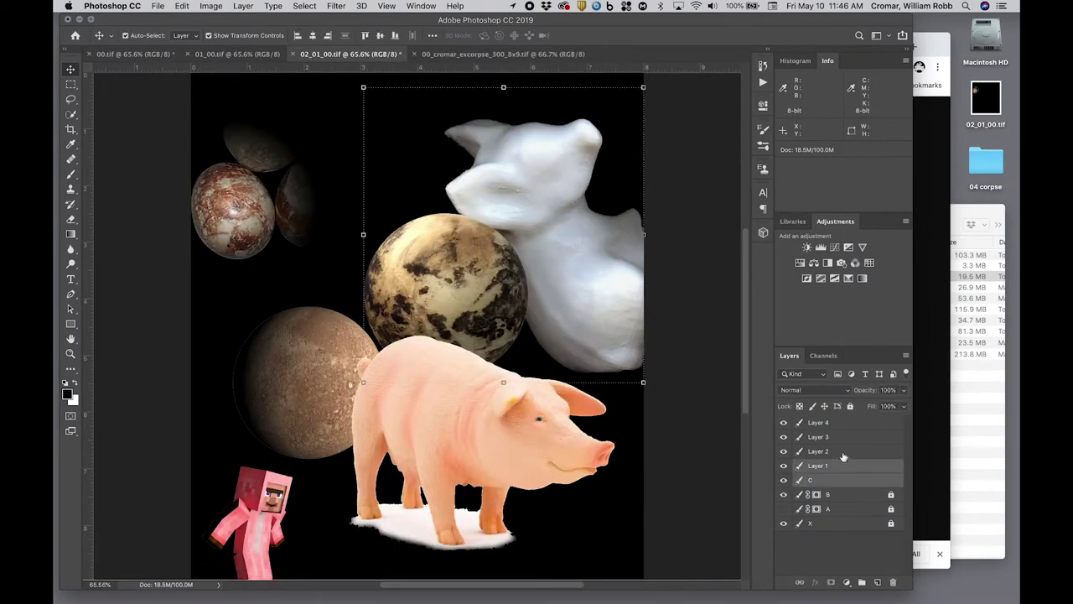
shift+click(844, 451)
shift+click(843, 437)
shift+click(844, 423)
click(905, 355)
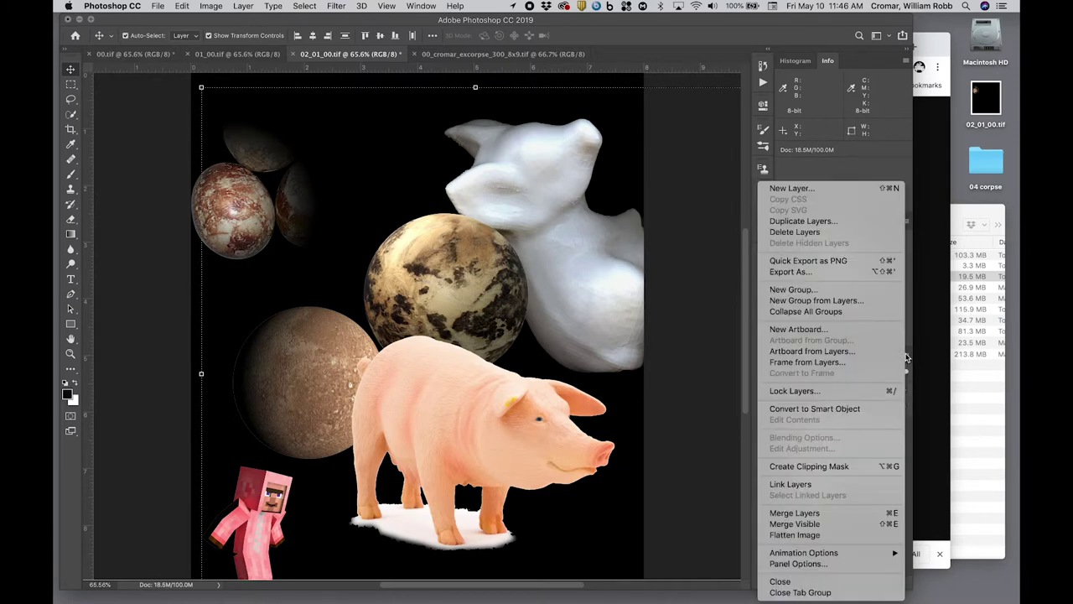
click(805, 512)
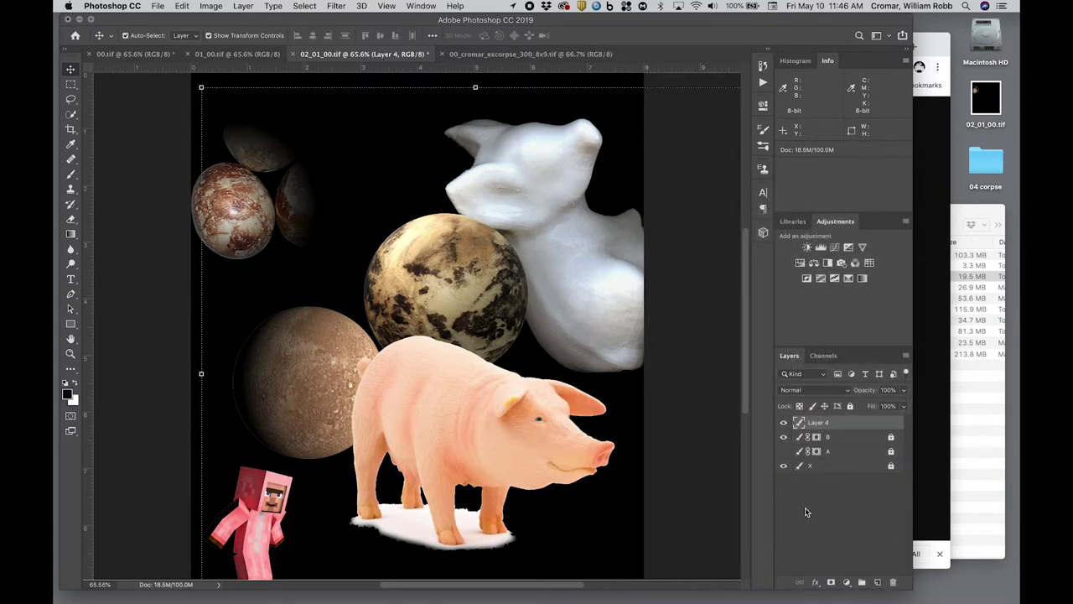
Step: Rename the merged layer to C and deselect it
double_click(819, 422)
text(C)
click(811, 546)
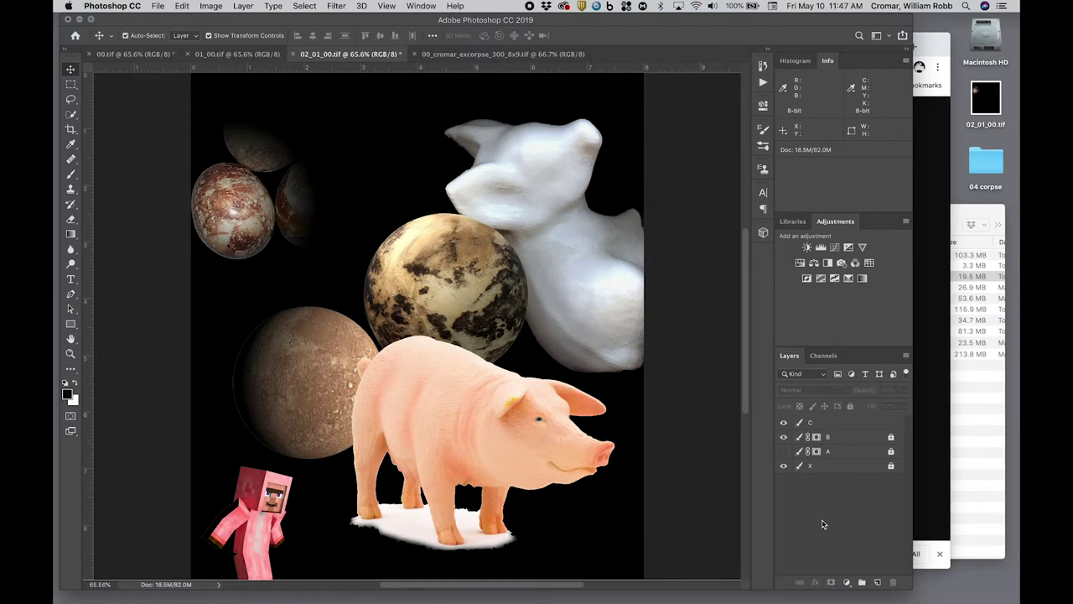
Step: Hide layers C and B, keeping layer A hidden as well
click(785, 423)
click(784, 437)
click(784, 449)
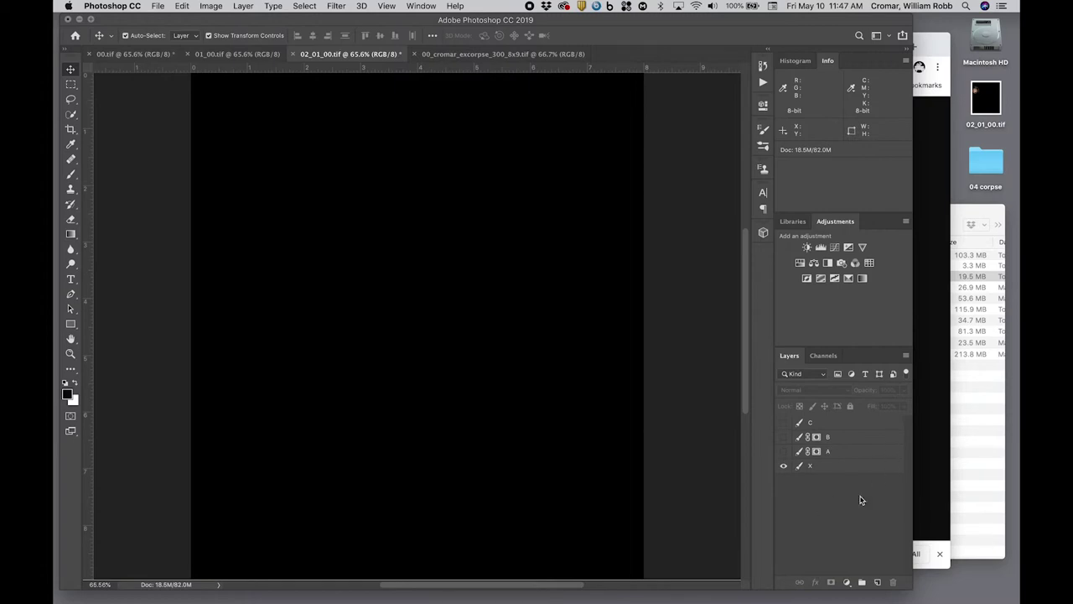
Step: Save the document as a layered TIFF over 02_01_00.tif on the Desktop, accepting the replacement and TIFF options
click(159, 6)
click(175, 128)
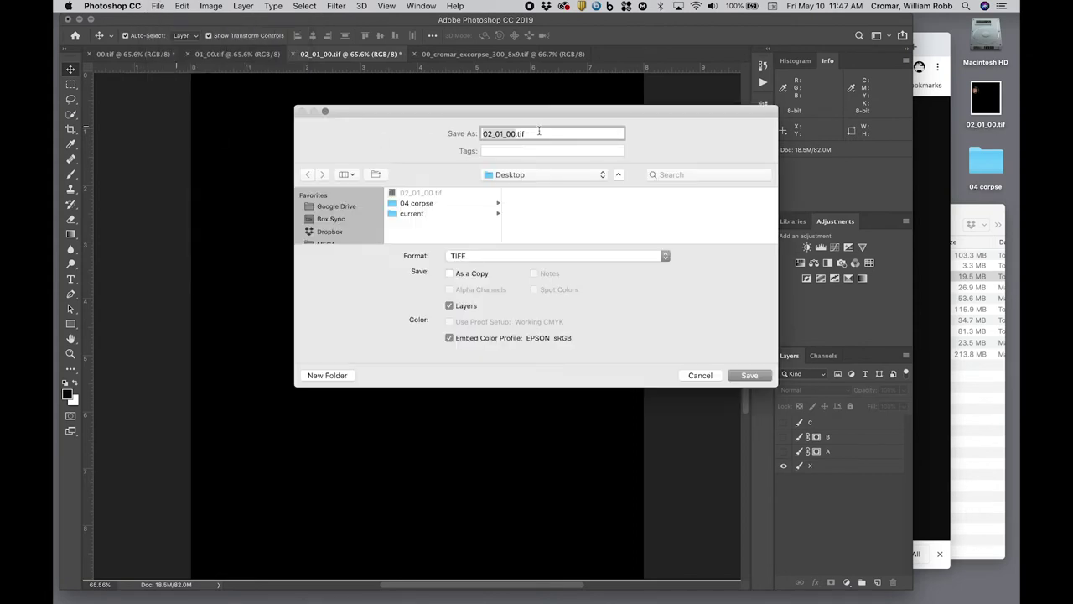
click(755, 375)
click(621, 185)
click(679, 222)
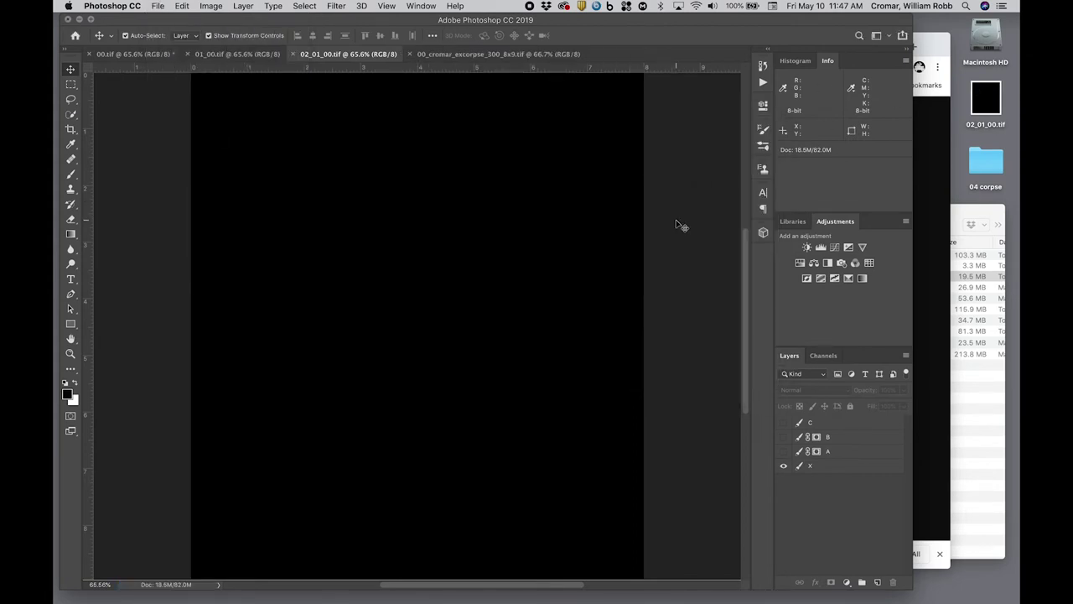
Step: Move 02_01_00.tif from the Desktop into the 00_excorpse_share folder inside 04 corpse
click(960, 209)
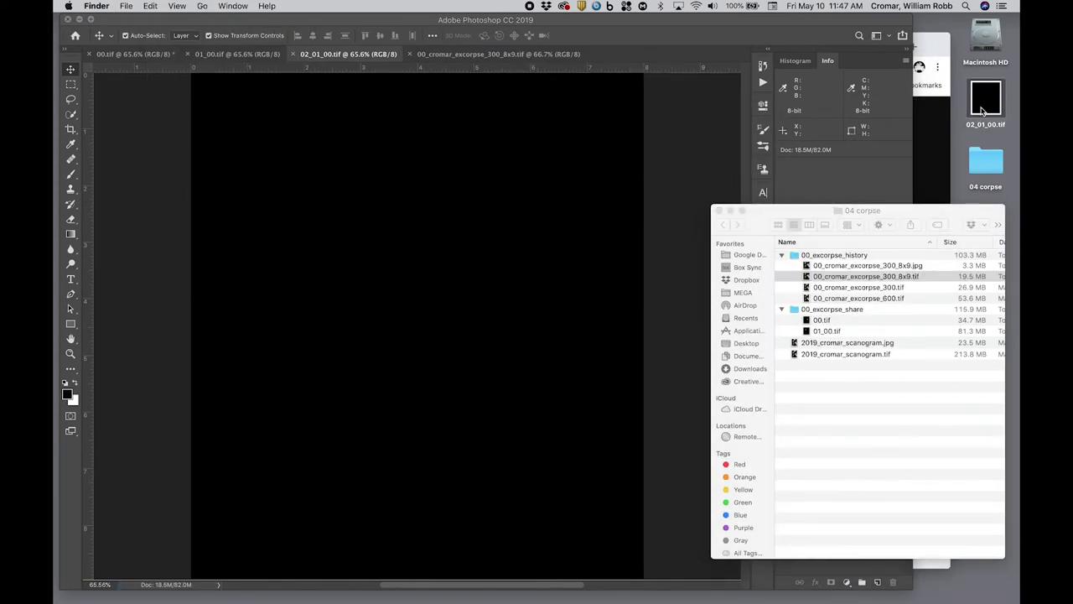
drag(983, 112, 805, 311)
click(819, 400)
Step: Upload 02_01_00.tif to the excorpse_class_share folder in the browser and refresh the page
click(931, 160)
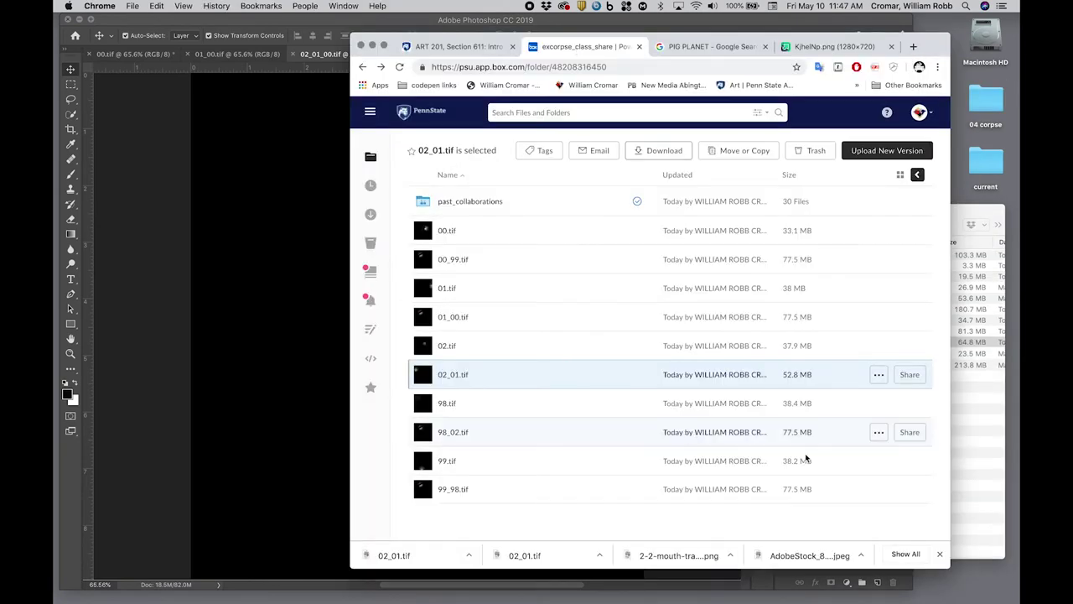
key(super+Tab)
drag(807, 343, 606, 504)
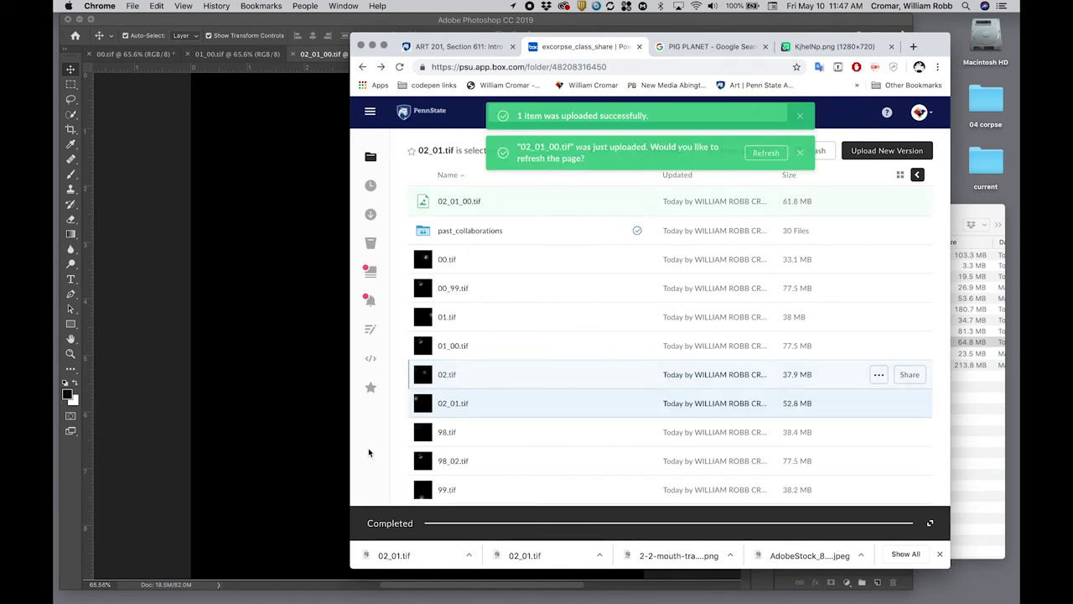
click(399, 67)
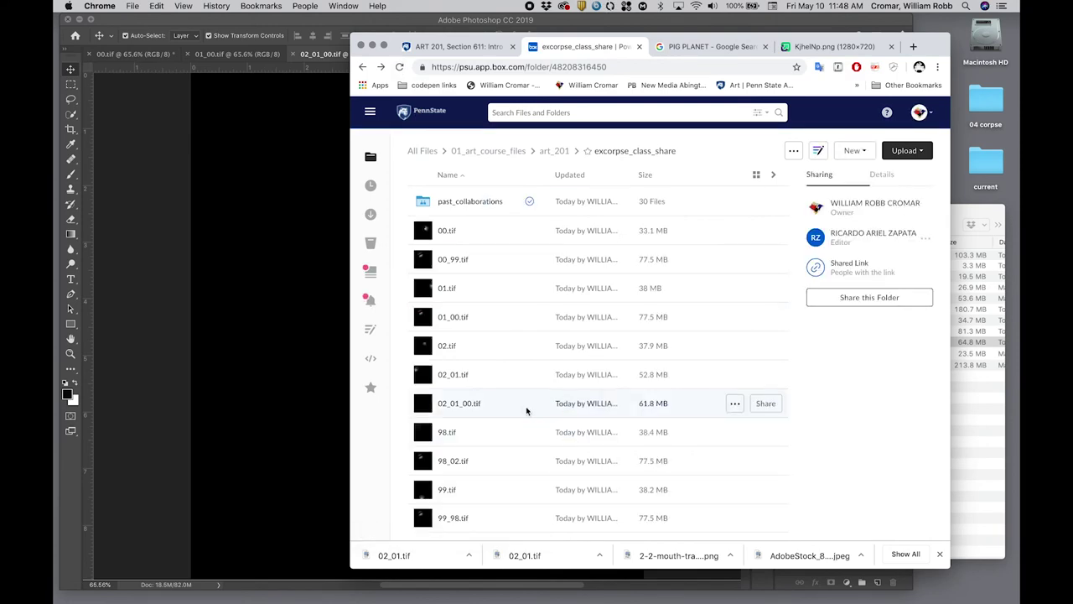